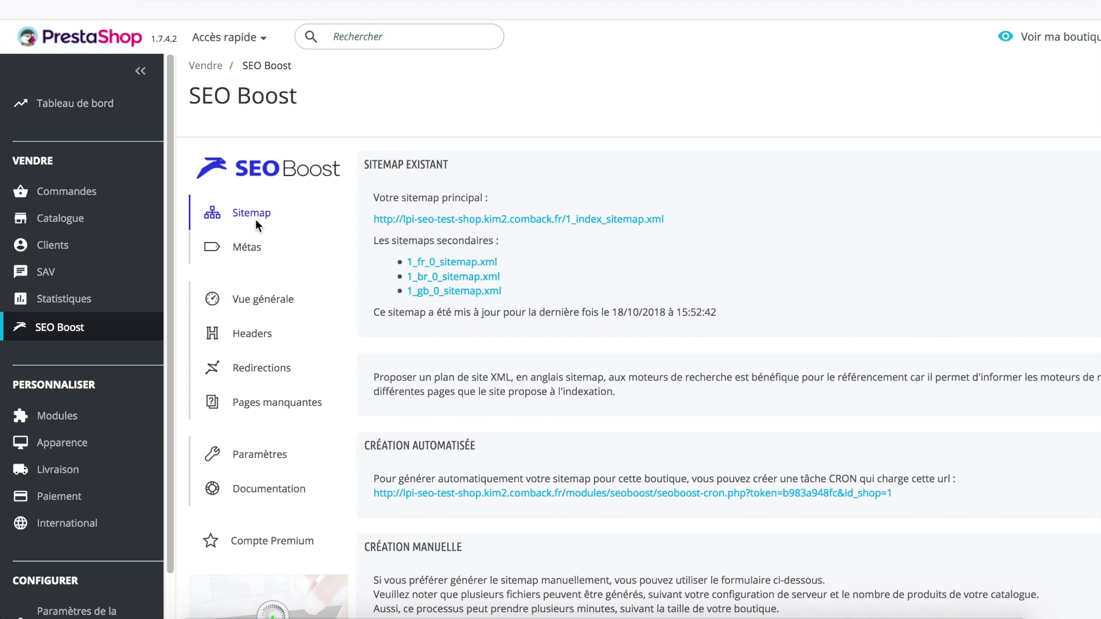
Examine the Sitemap page, from the existing sitemap links through the manual creation options and page exclusion checkboxes.
scroll(517, 209, down, 2)
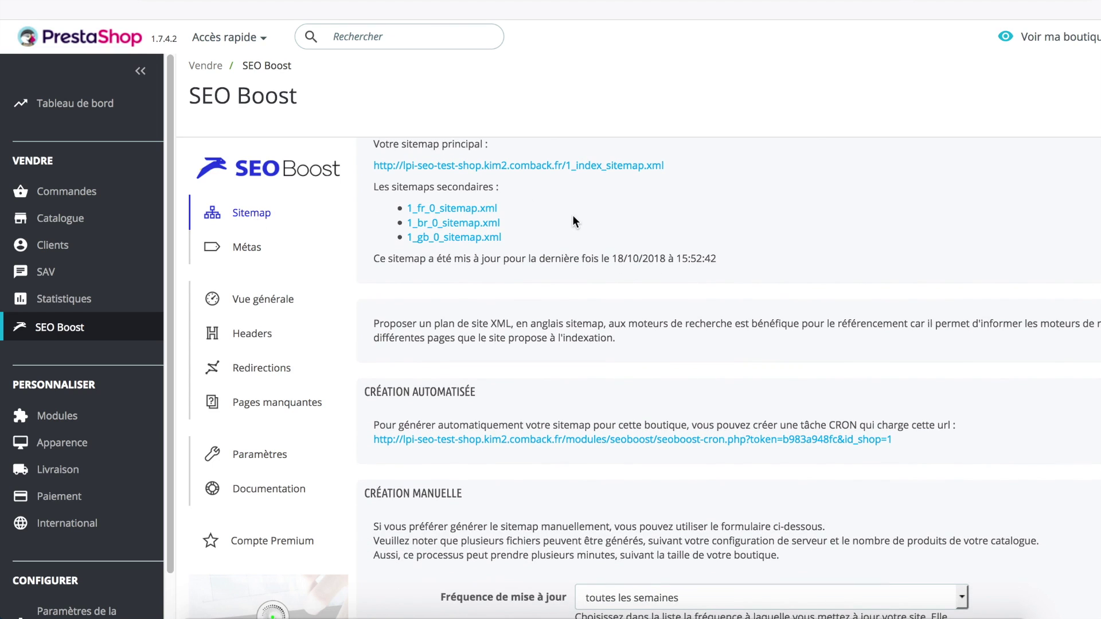
scroll(573, 215, down, 10)
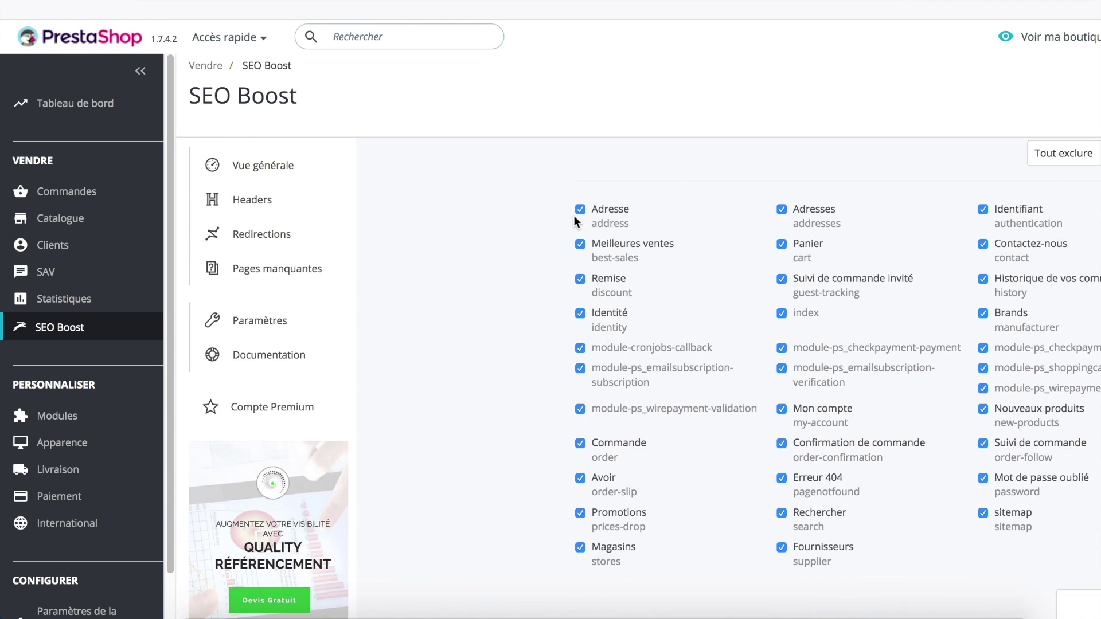
scroll(573, 215, down, 1)
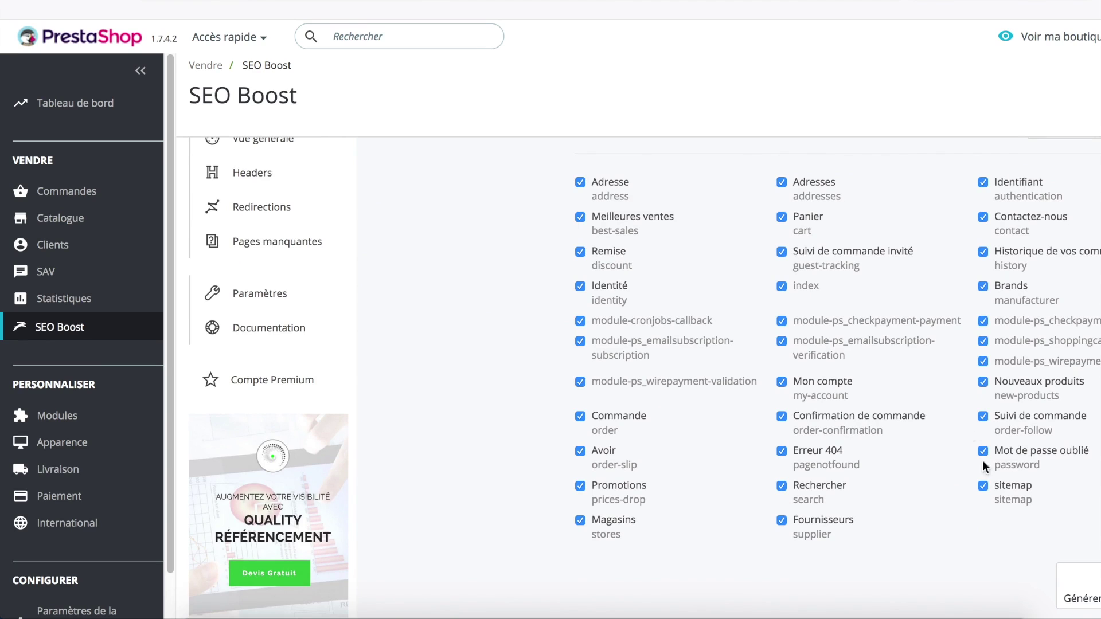
scroll(1023, 481, up, 10)
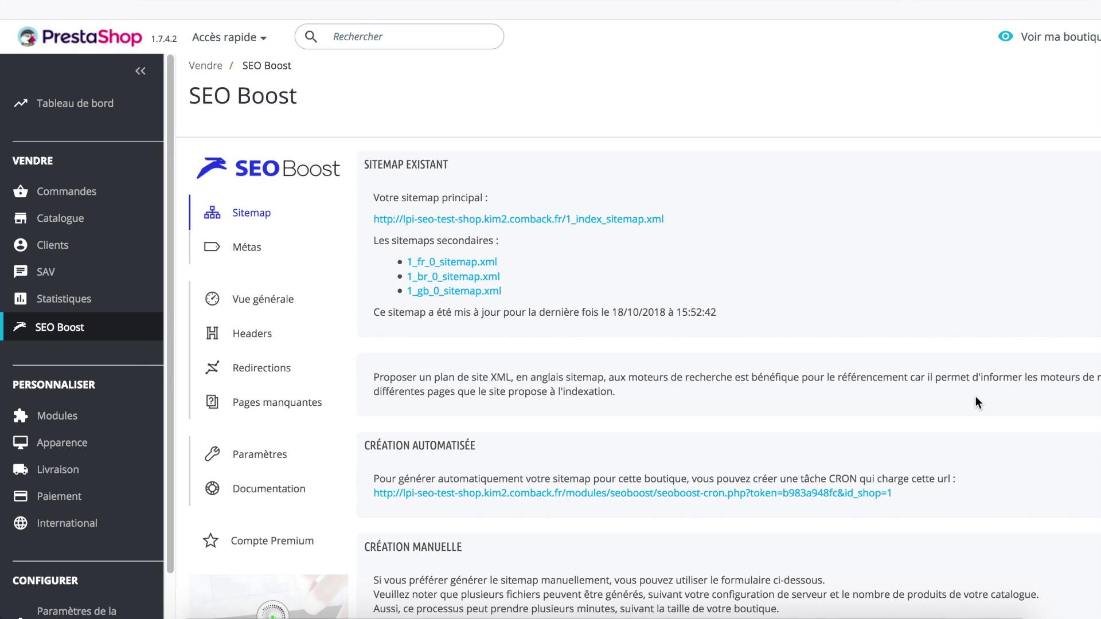
Open the Métas report and examine the metadata status of the listed products.
click(236, 254)
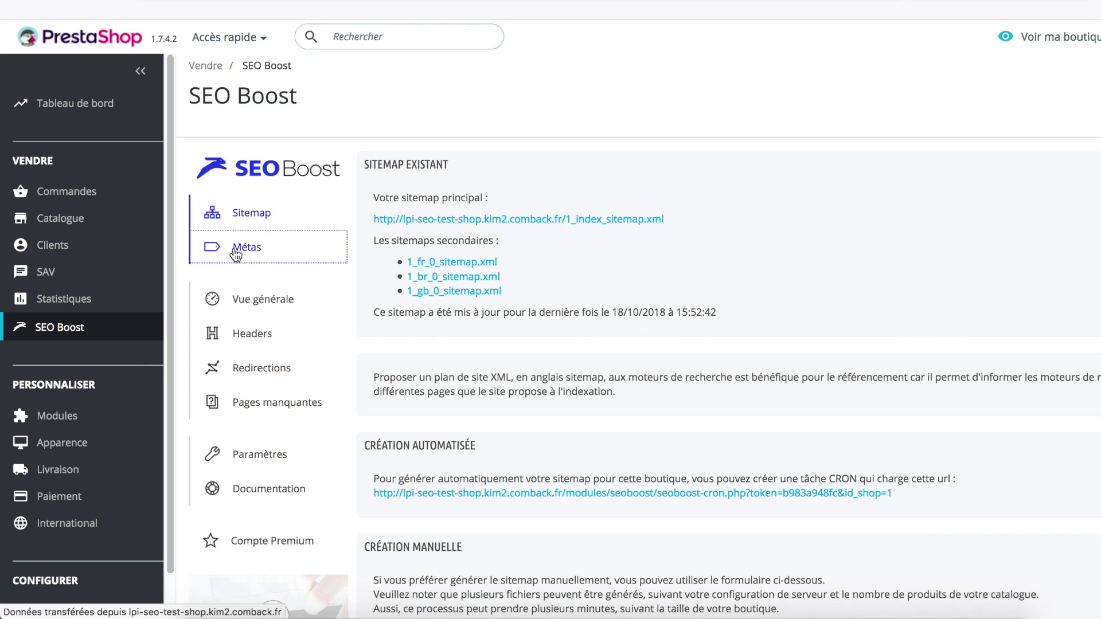
scroll(672, 336, down, 4)
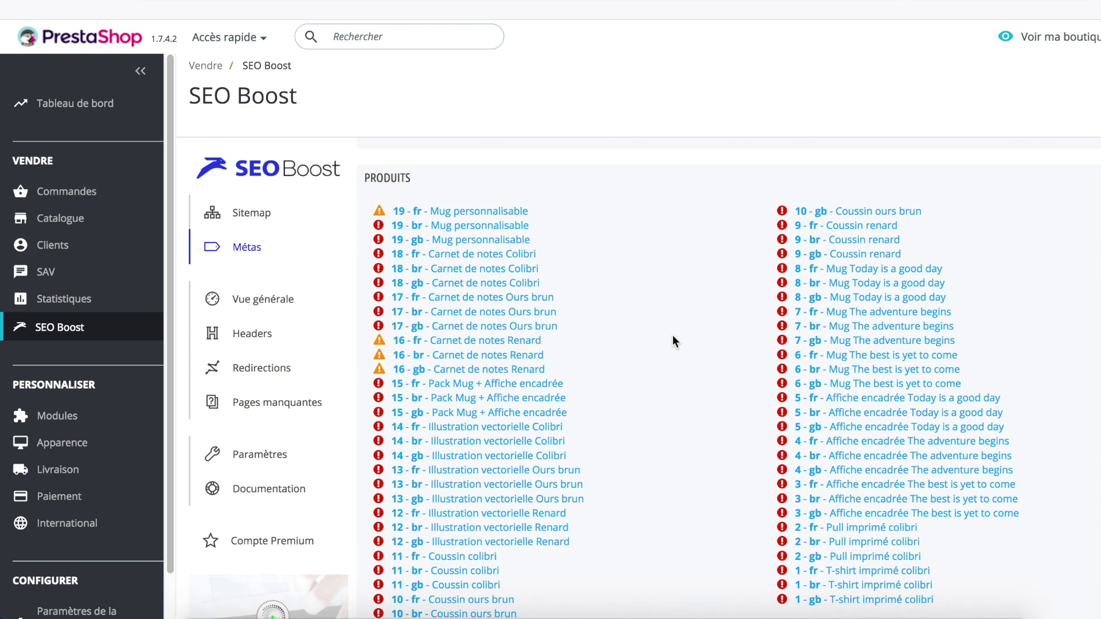
scroll(672, 336, up, 4)
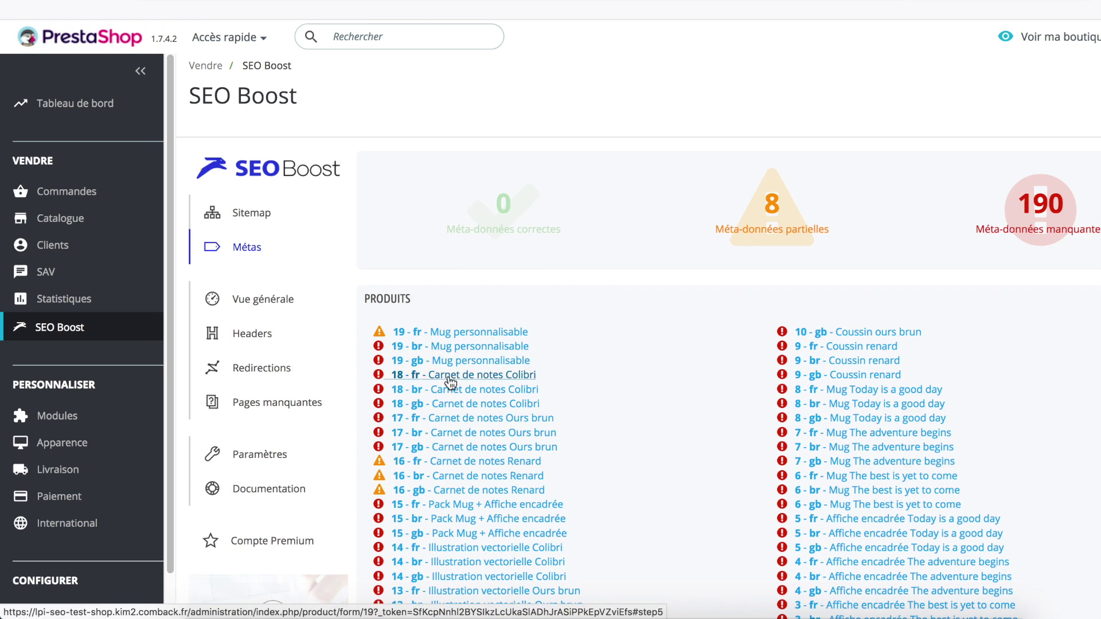
Open the SEO settings of the product Mug personnalisable from the report and review its title, meta description, URL and SEO Boost search preview.
click(406, 345)
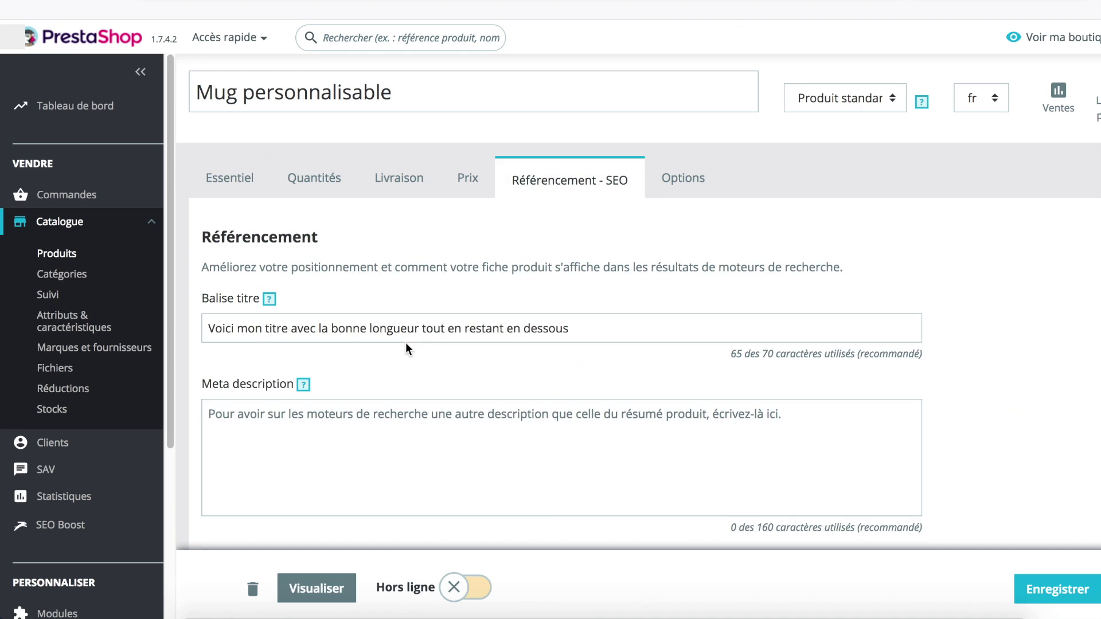
scroll(408, 350, down, 2)
scroll(408, 349, down, 2)
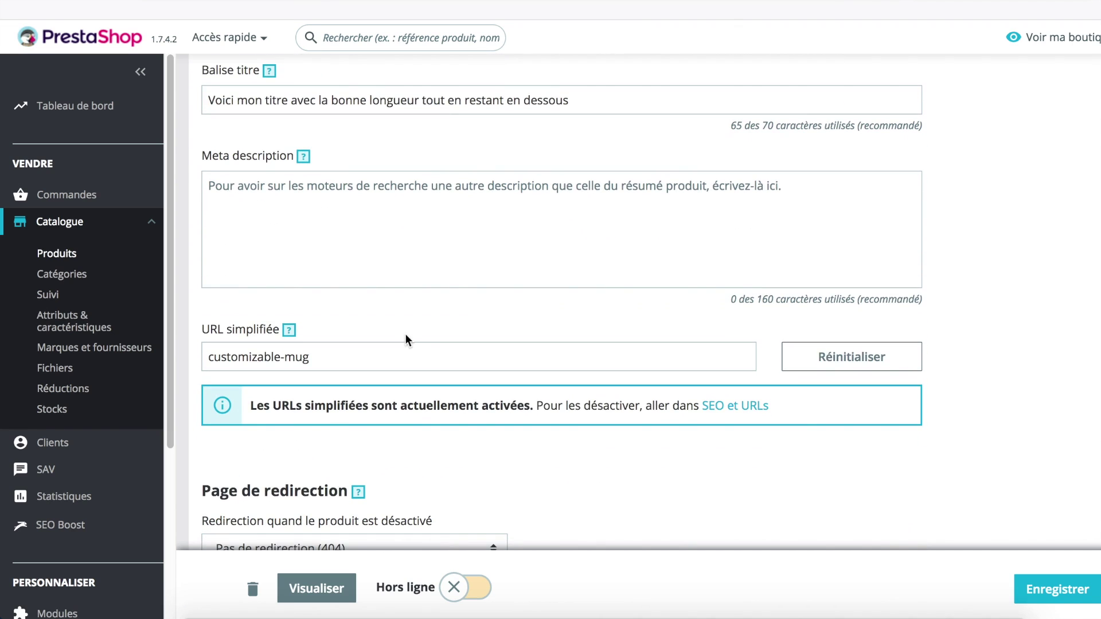
scroll(409, 340, down, 9)
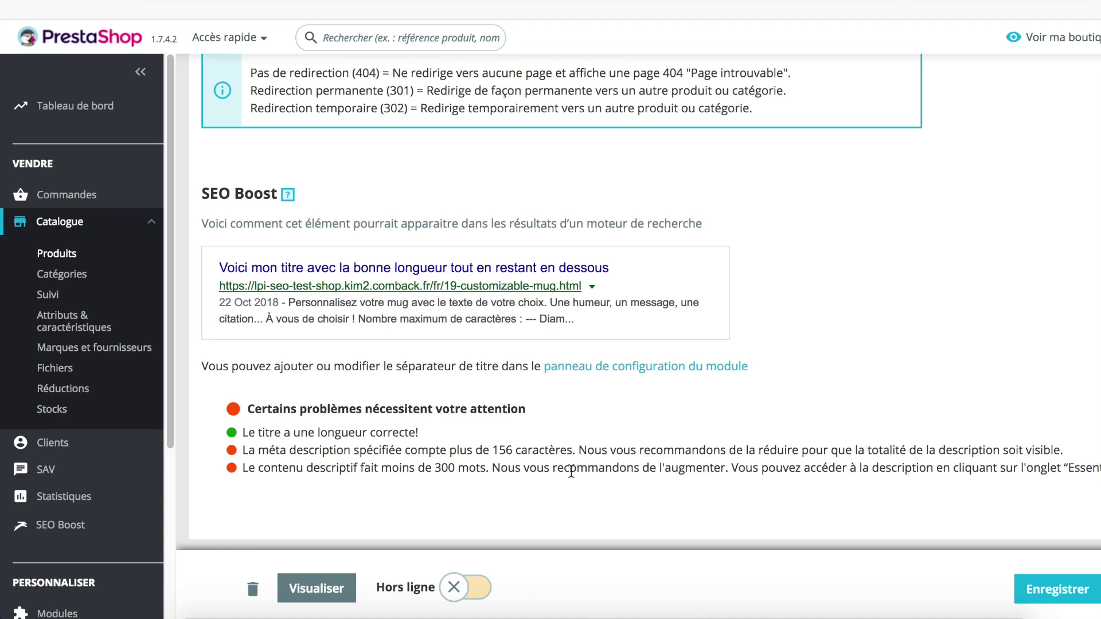
scroll(571, 471, up, 15)
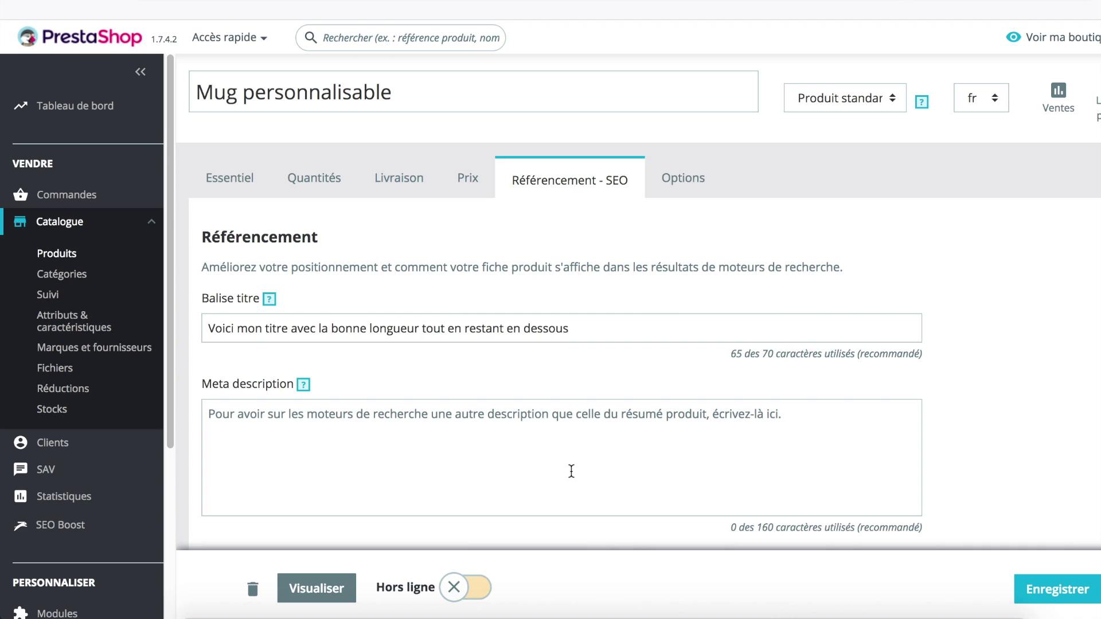
Show the product's Essentiel settings and examine its summary text with the SEO Boost text optimisation and readability score.
click(229, 184)
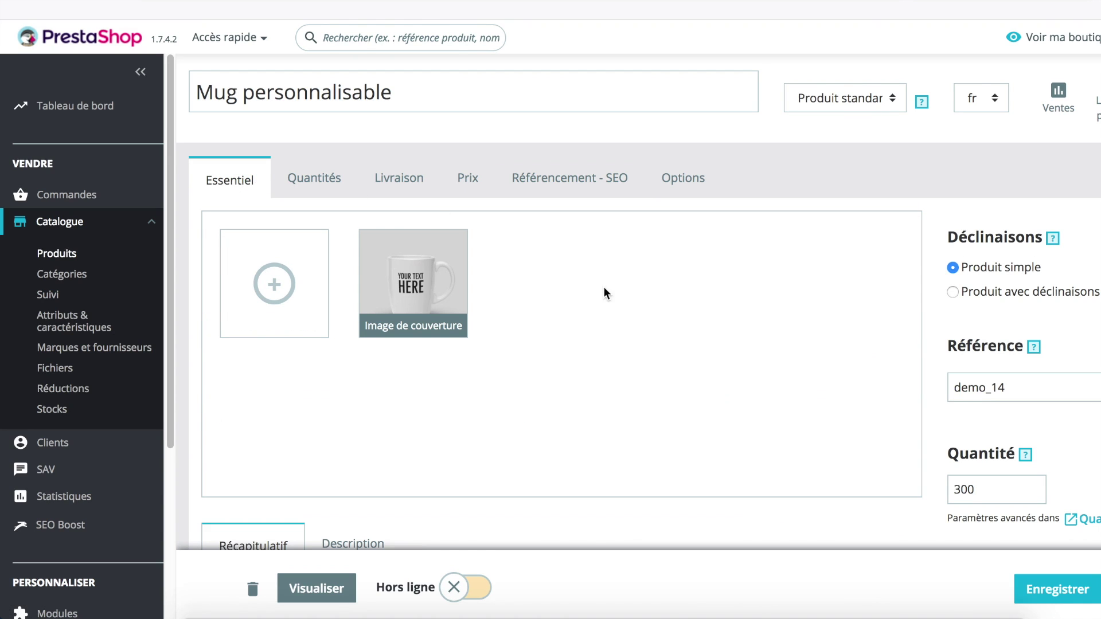
scroll(612, 310, down, 5)
scroll(615, 315, down, 1)
drag(393, 281, 203, 279)
click(405, 277)
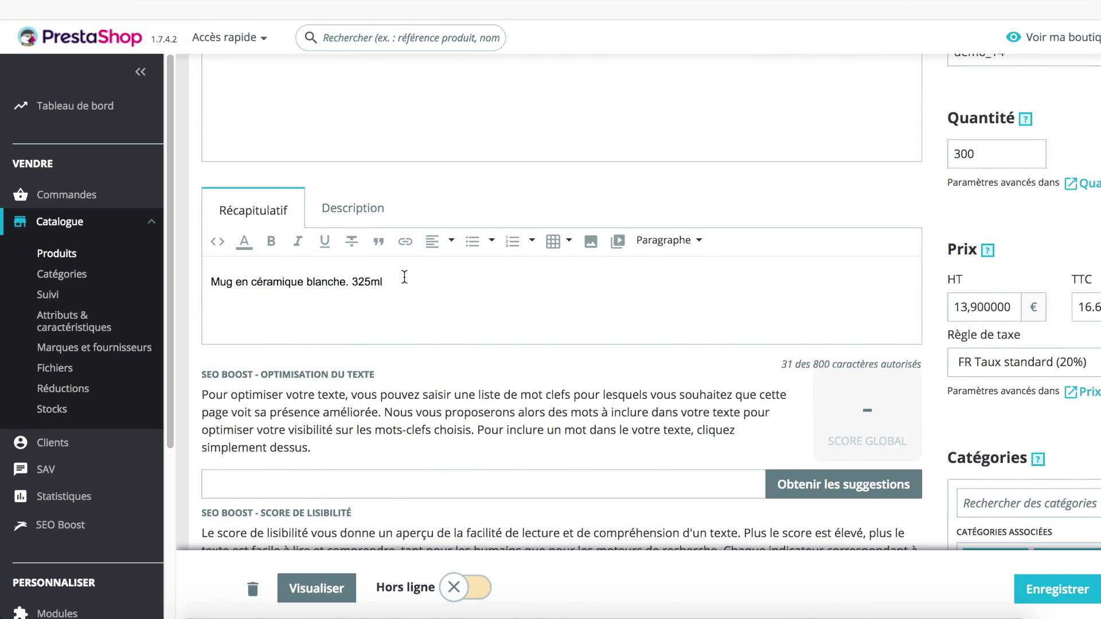
scroll(232, 446, down, 3)
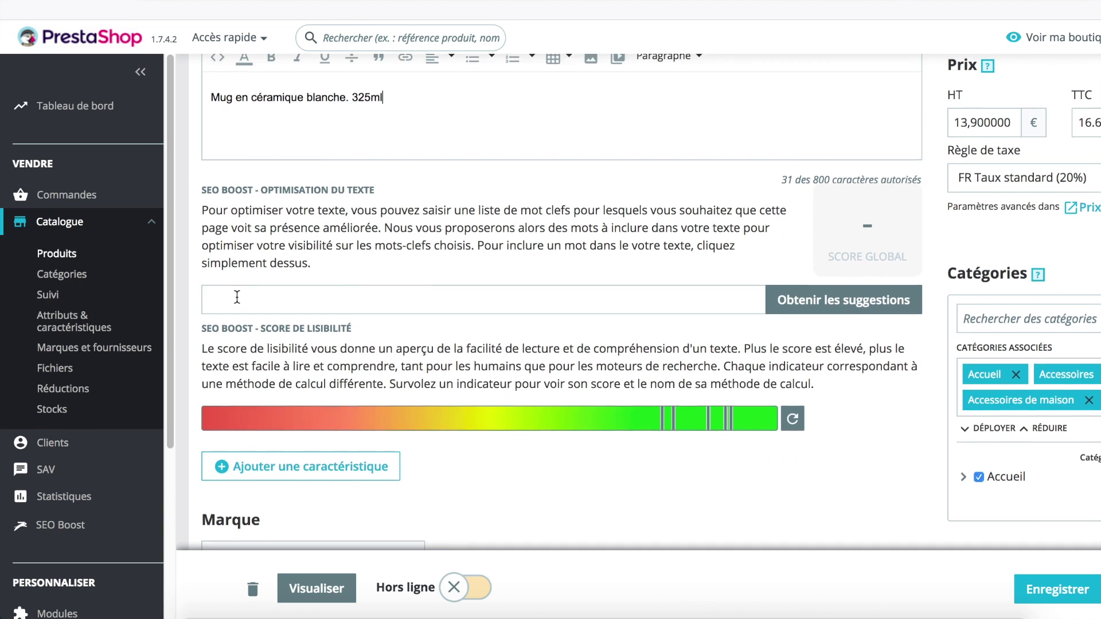
scroll(240, 310, up, 1)
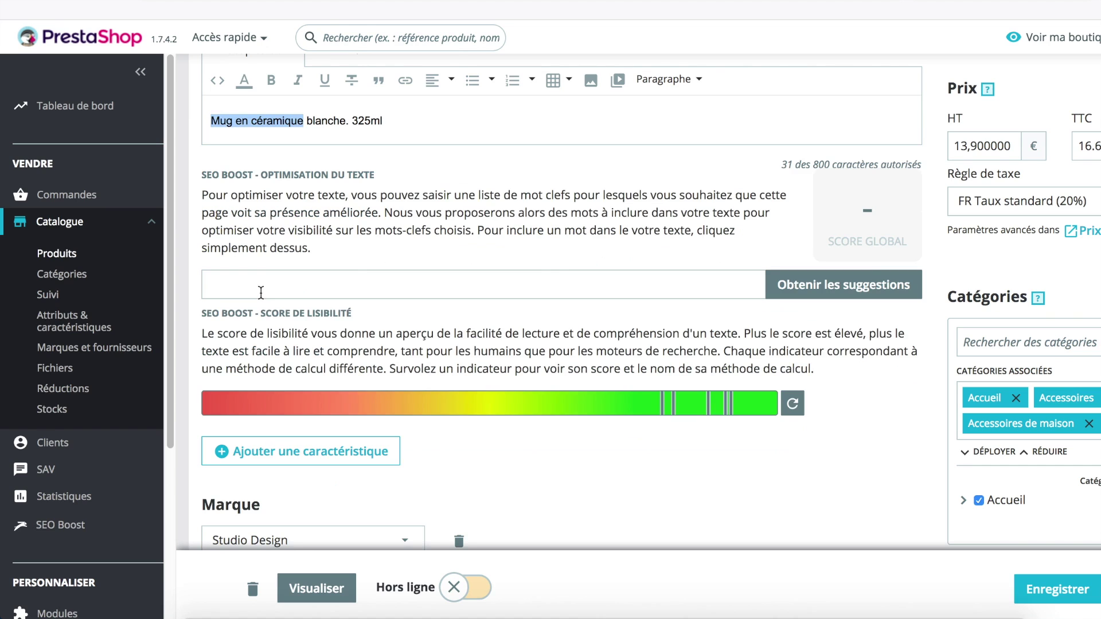
Get SEO Boost keyword suggestions for "Mug en céramique".
click(259, 287)
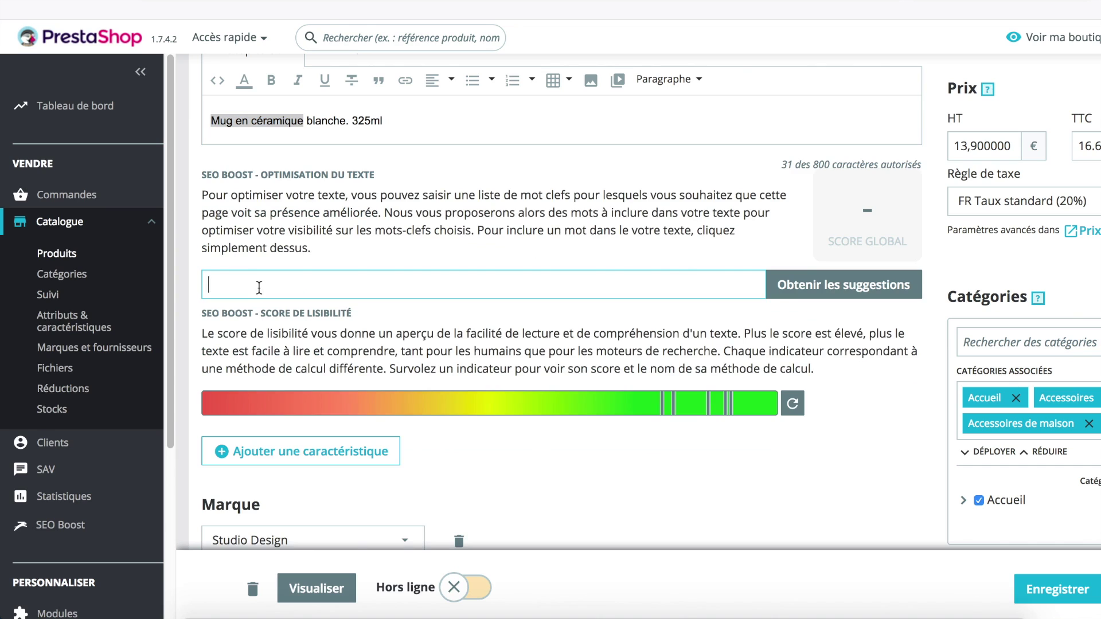
text(Mug en céramique)
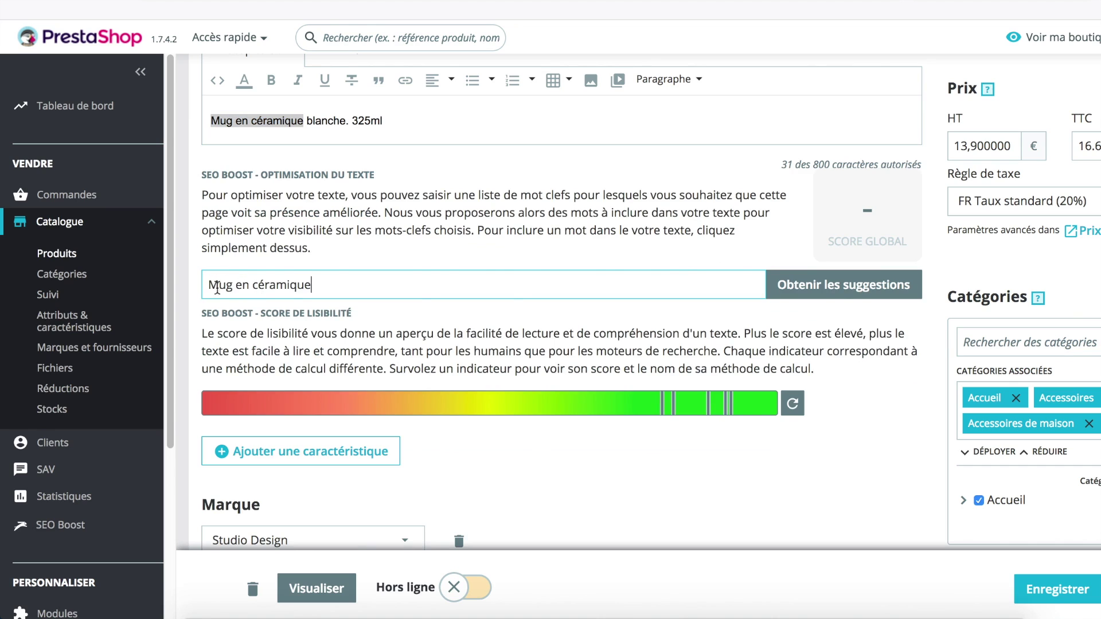
click(837, 288)
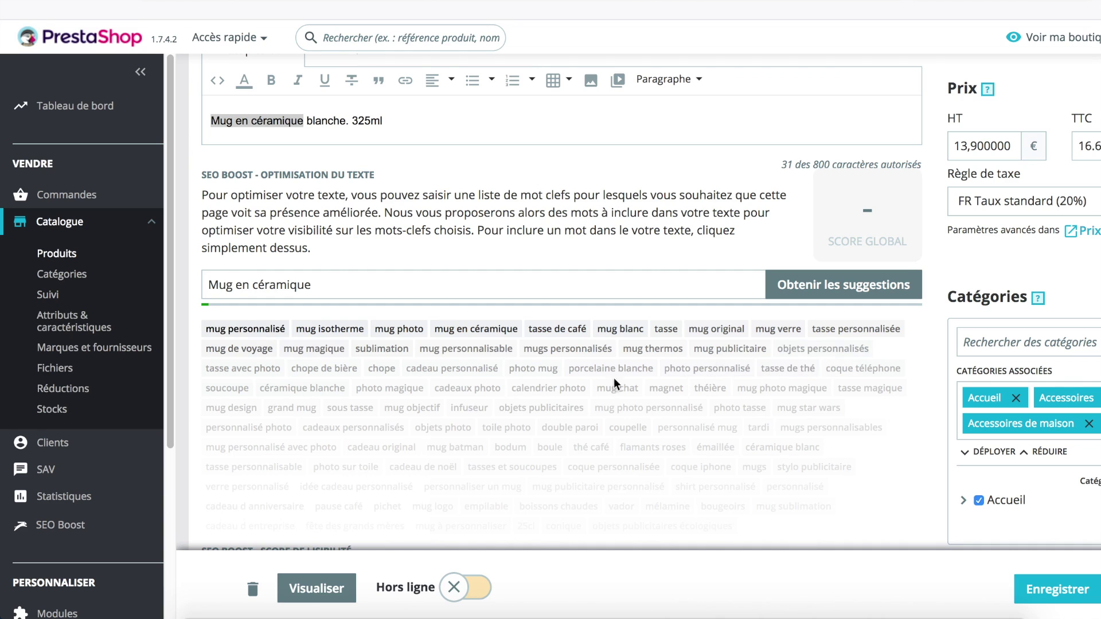
Add the suggested keywords mug personnalisé, mug publicitaire, objets personnalisés and tasse avec photo to the product's Description, and review the global score.
click(474, 328)
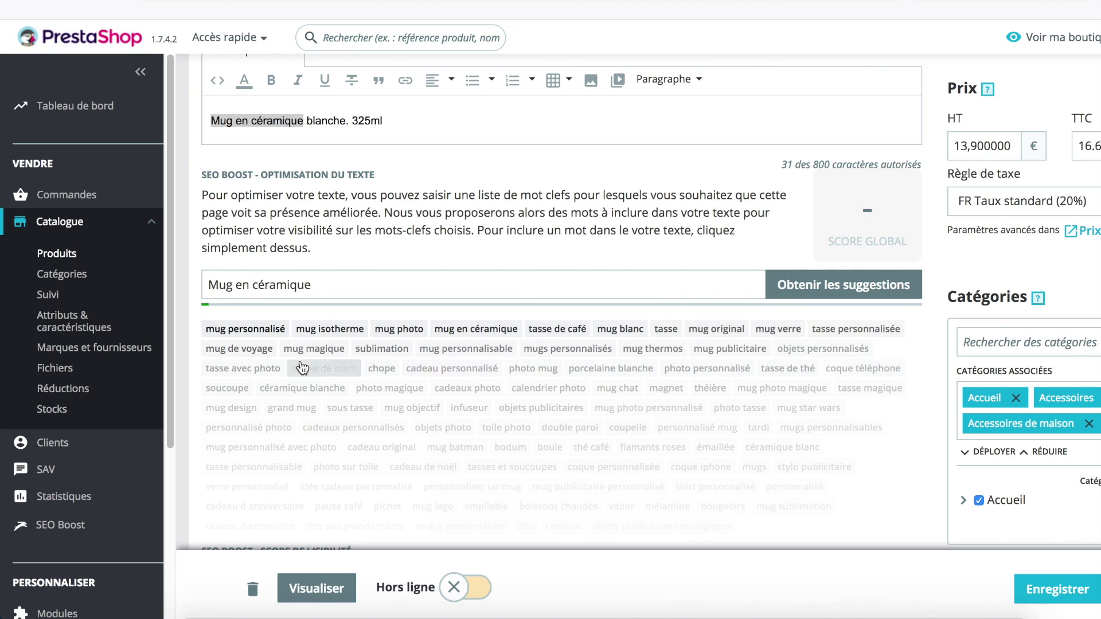
click(251, 329)
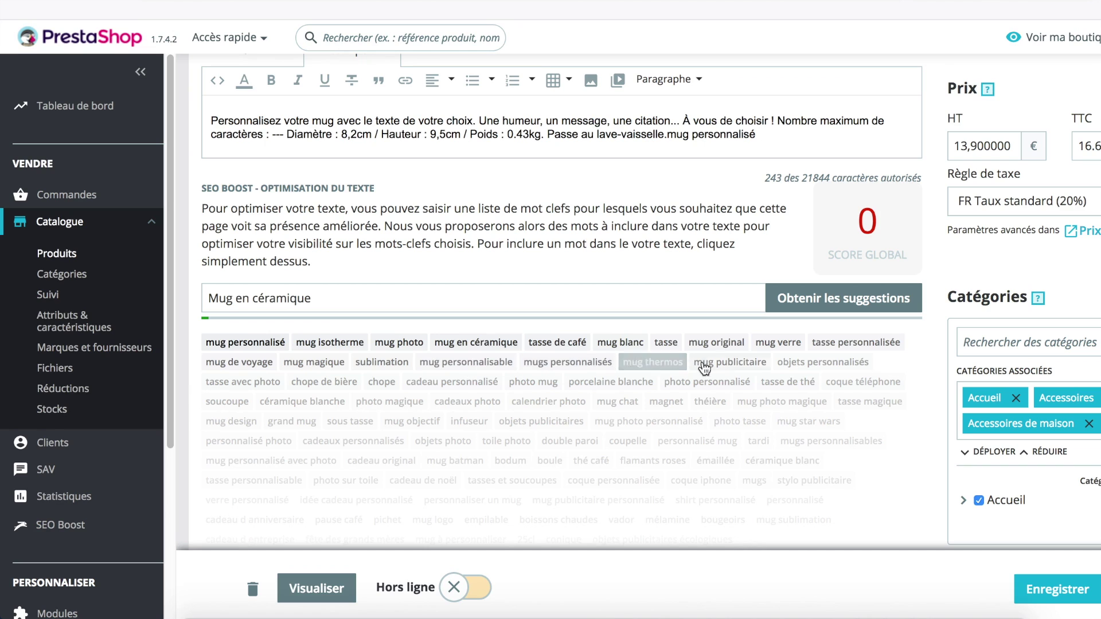
click(723, 367)
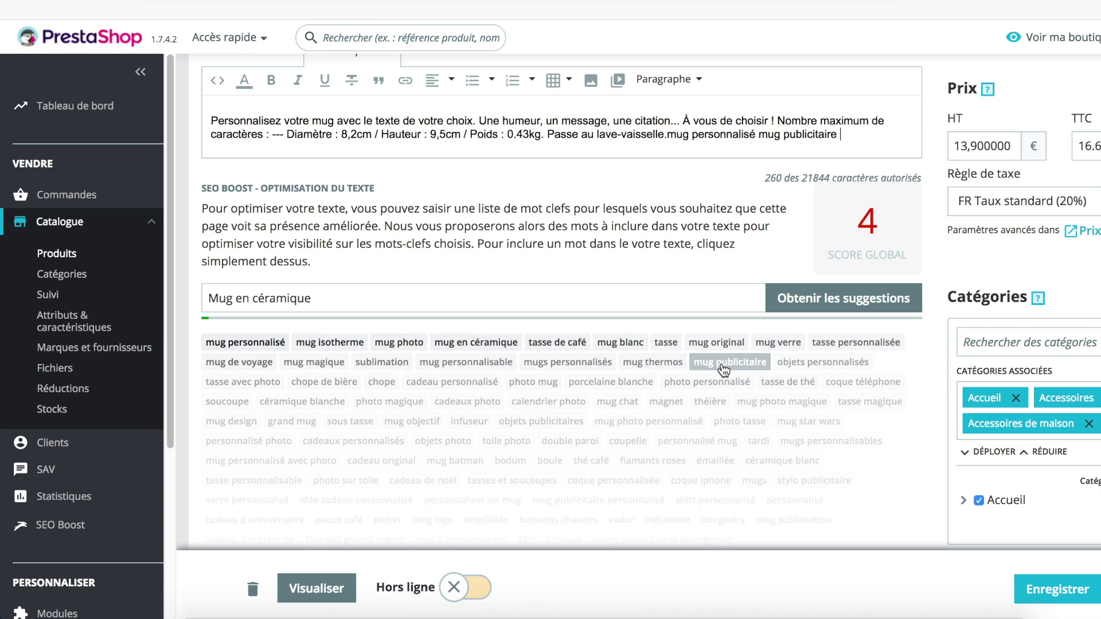
click(825, 367)
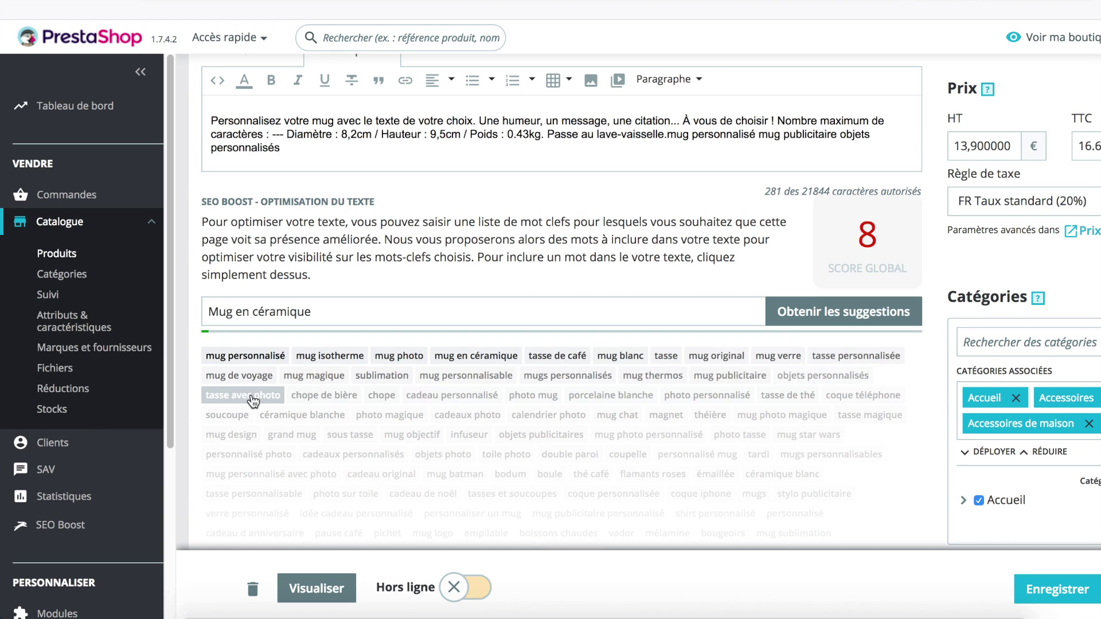
click(253, 397)
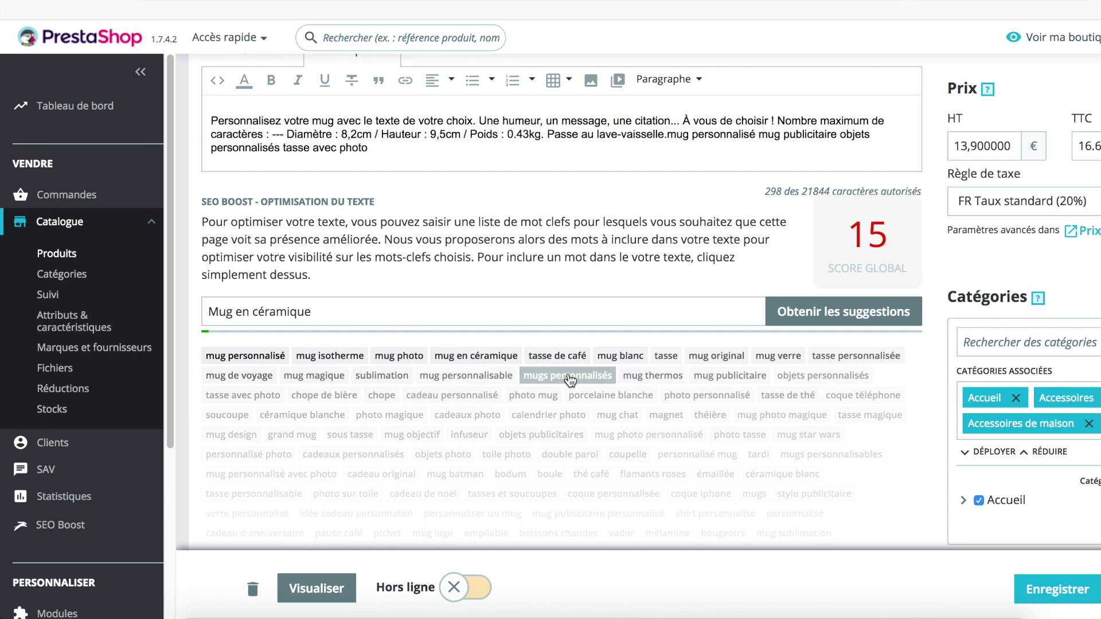
scroll(565, 365, up, 2)
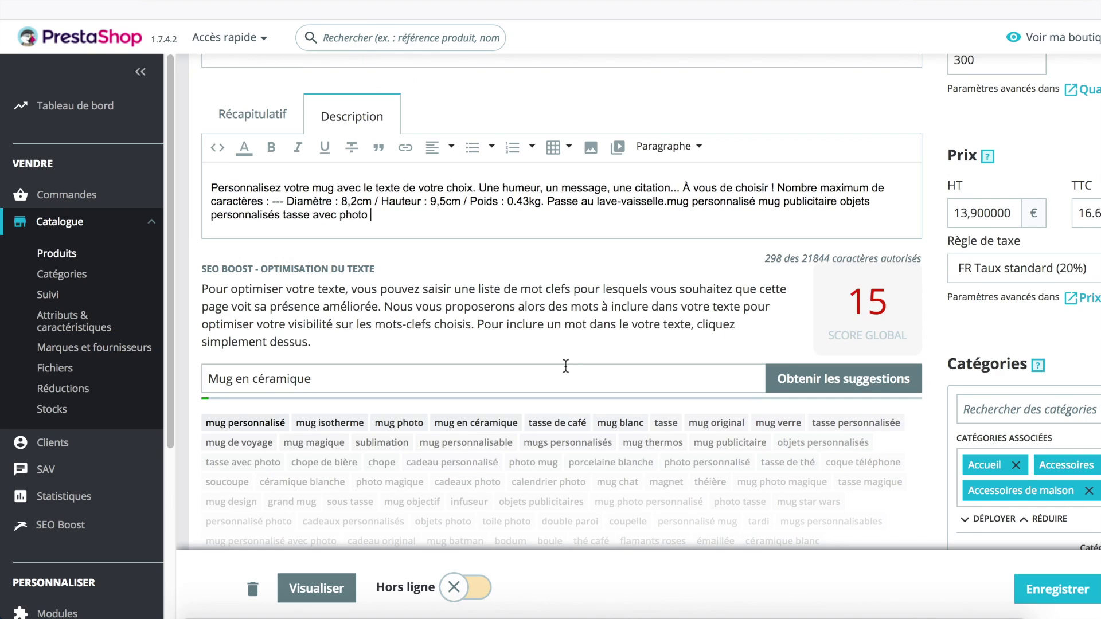
scroll(565, 366, down, 1)
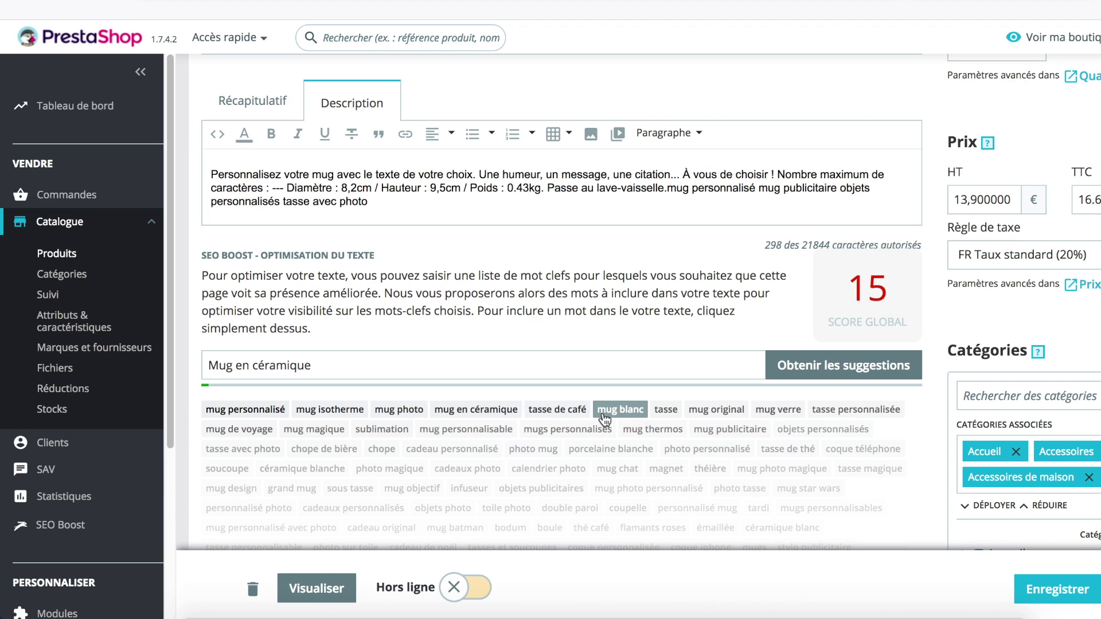
Return to SEO Boost, open the Vue générale report and sort its pages by title length in descending order.
scroll(605, 418, up, 8)
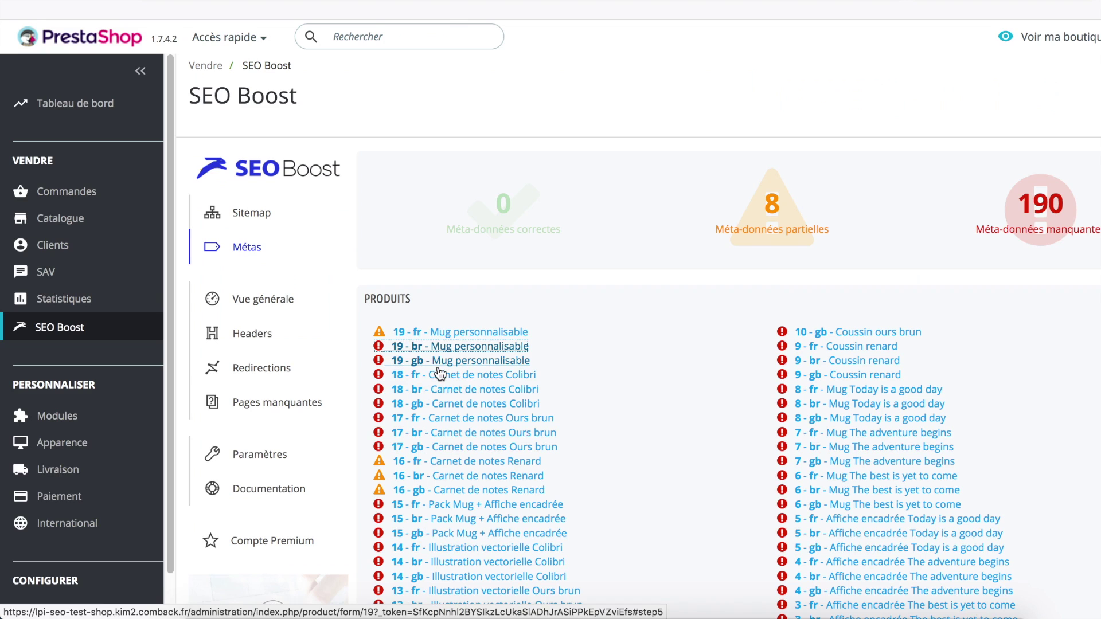
click(244, 304)
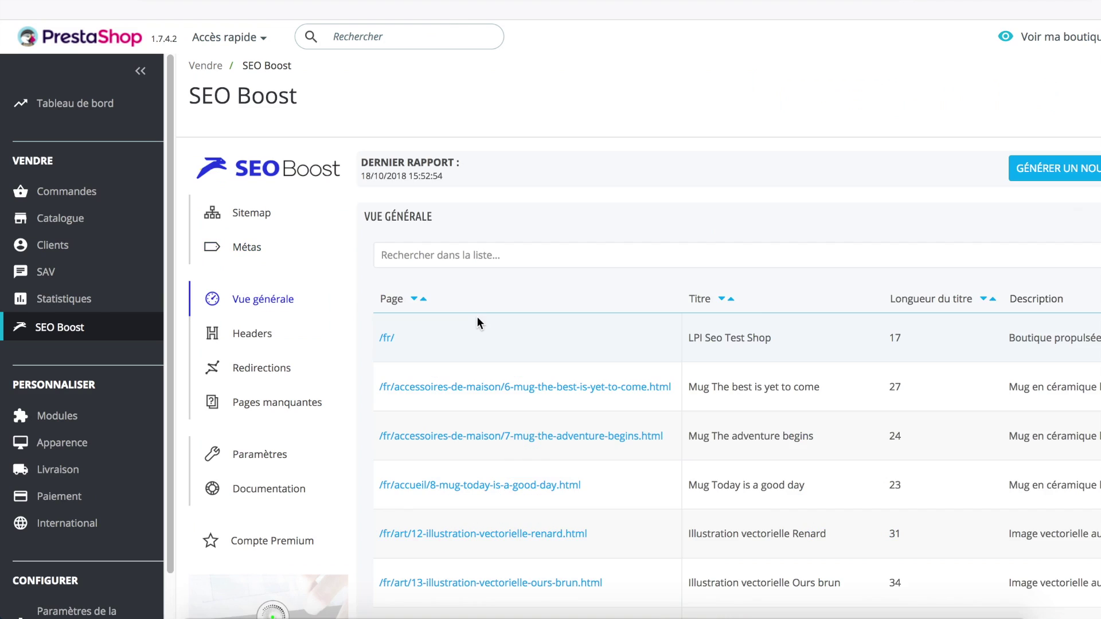
scroll(478, 319, down, 2)
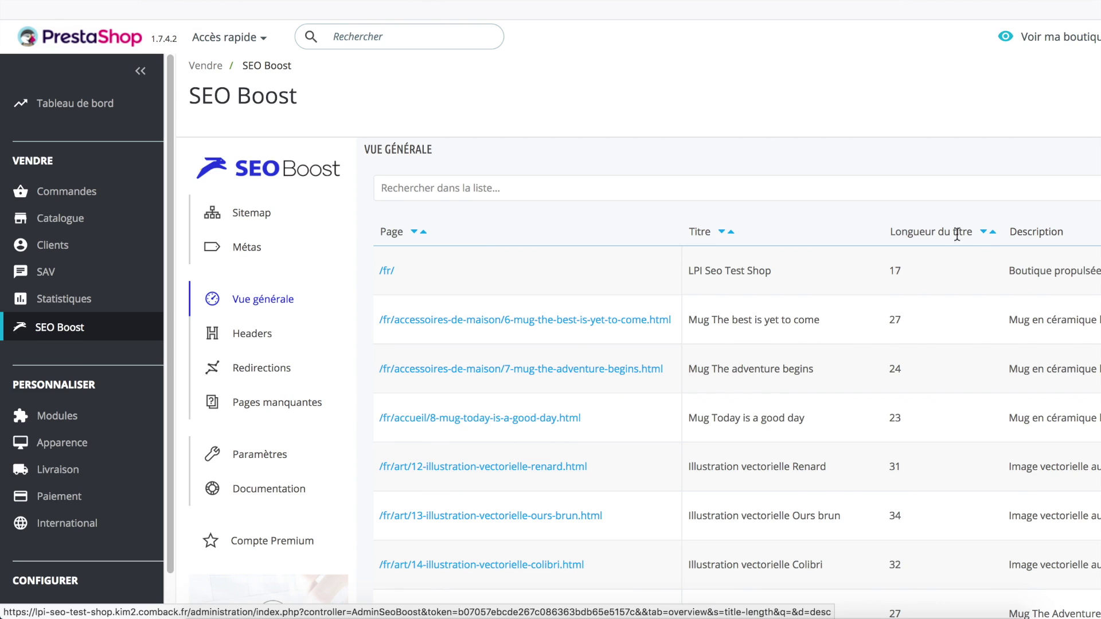
click(984, 235)
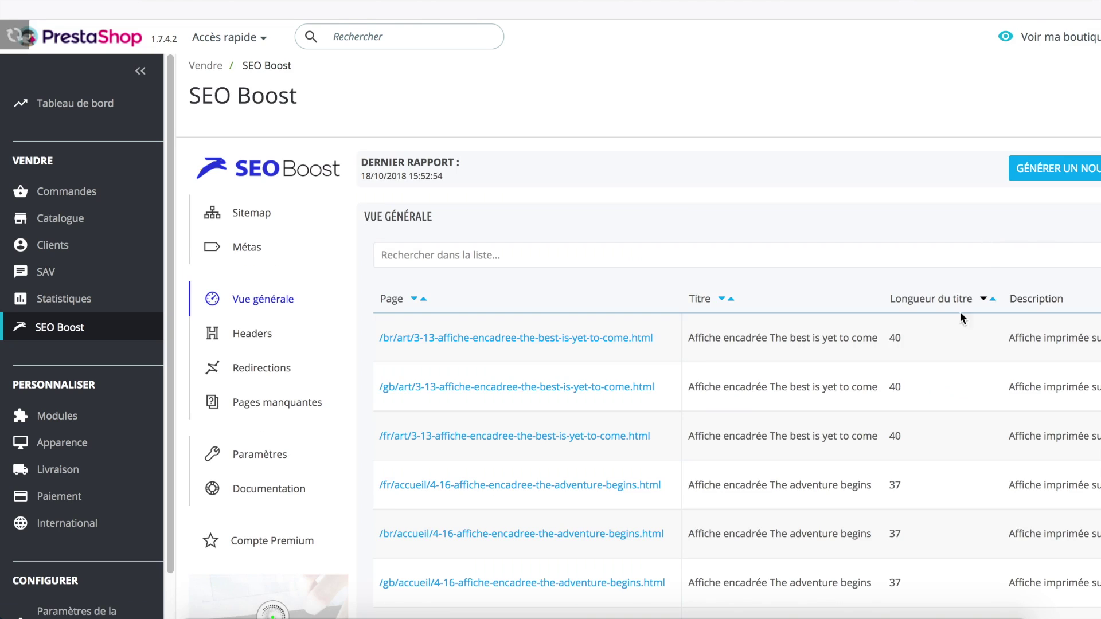
scroll(897, 317, down, 2)
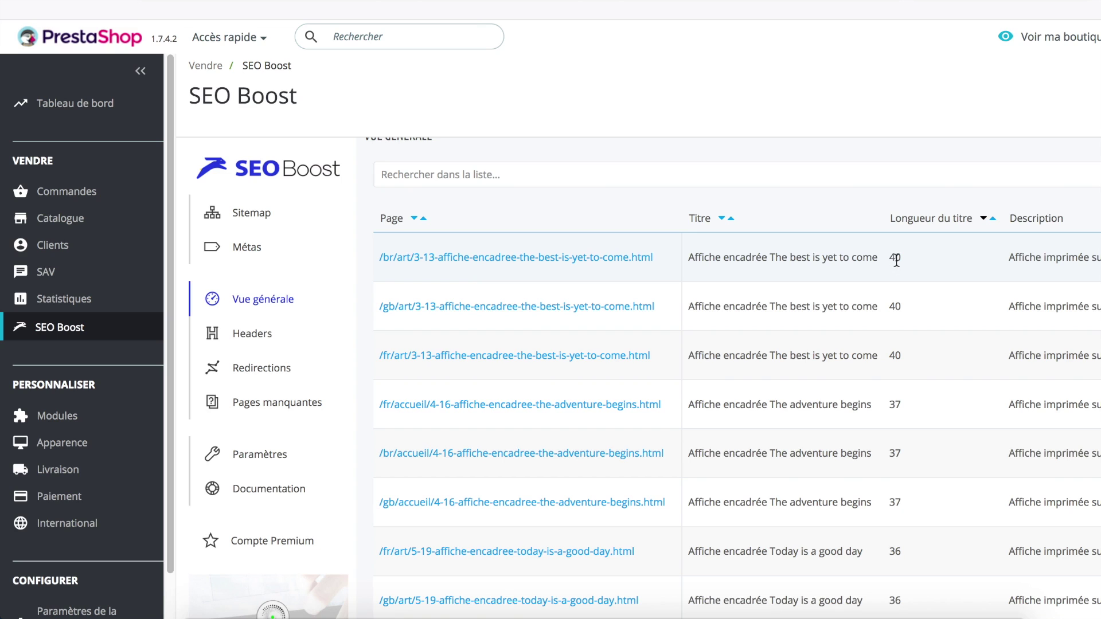
Sort the Vue générale report by title length in ascending order and examine the description length and keyword columns.
click(994, 220)
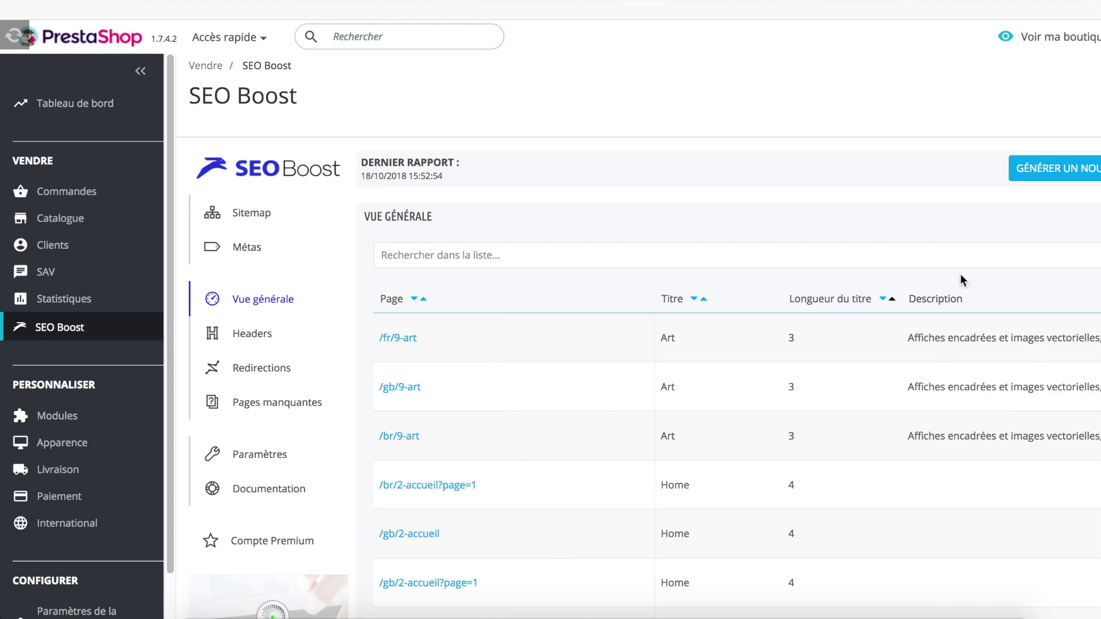
scroll(941, 317, down, 3)
scroll(831, 222, right, 5)
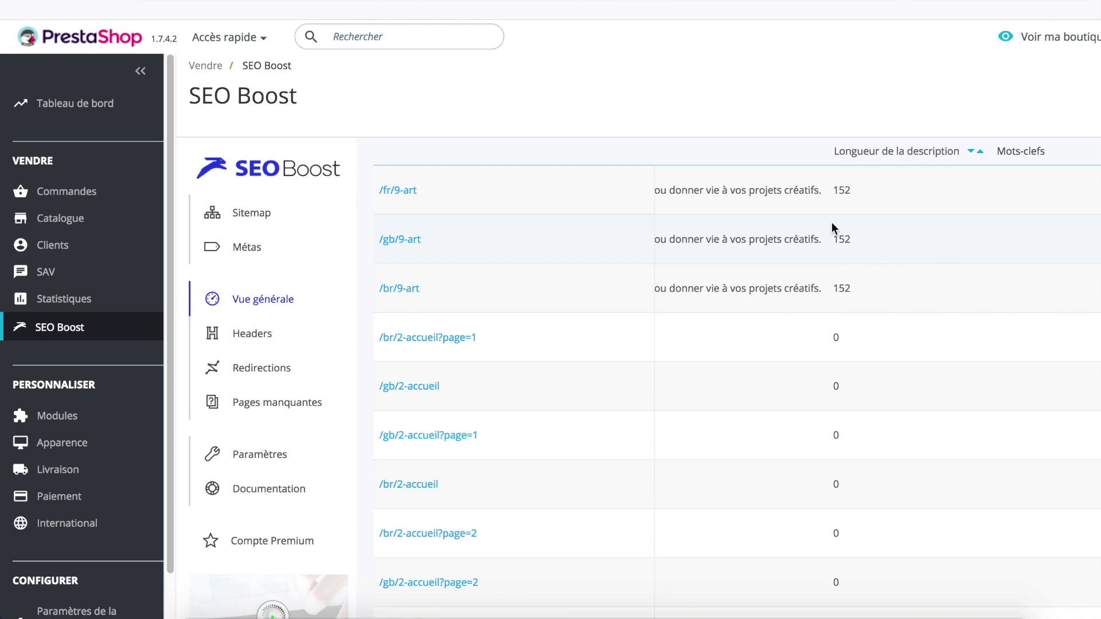
scroll(831, 223, left, 5)
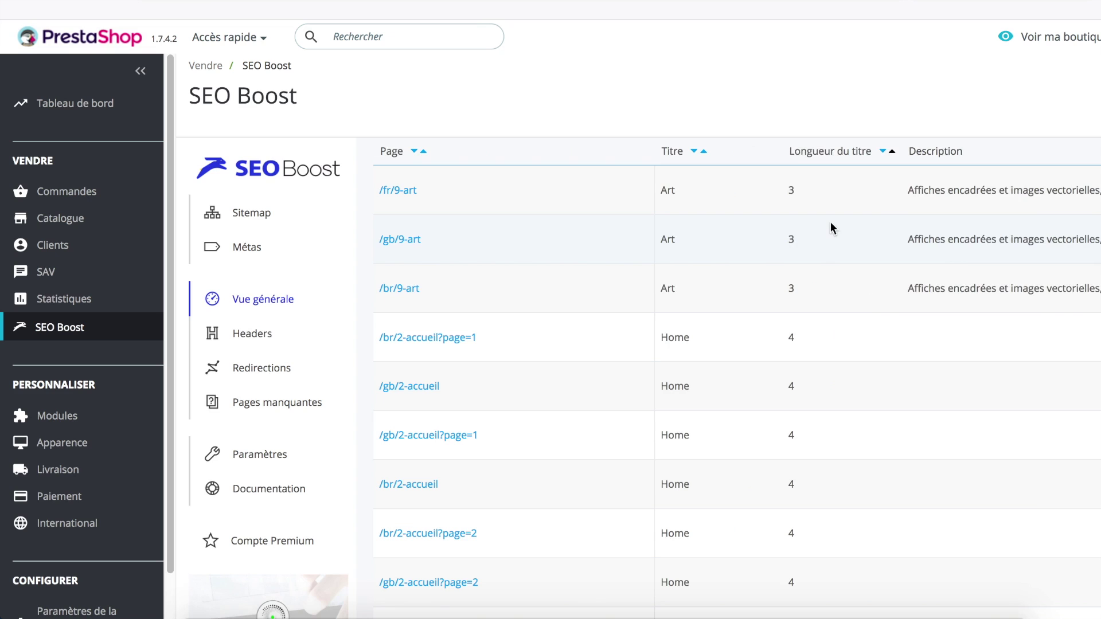
Open the Headers report and examine the H1 and H2 lists, lengths and counts of the pages.
click(250, 341)
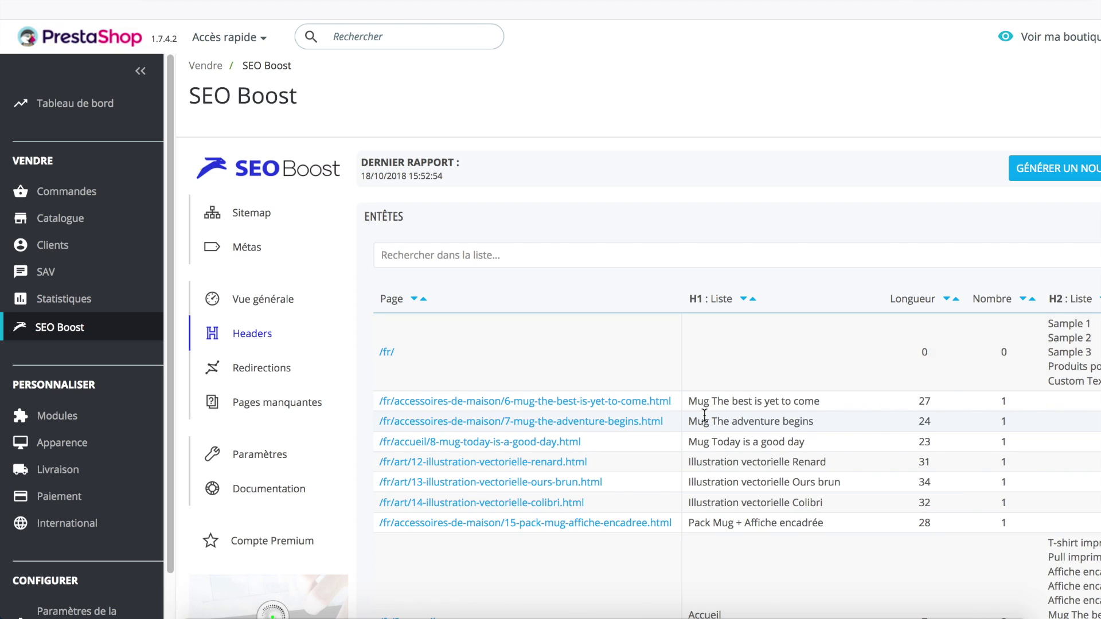
scroll(788, 408, right, 5)
scroll(787, 408, down, 1)
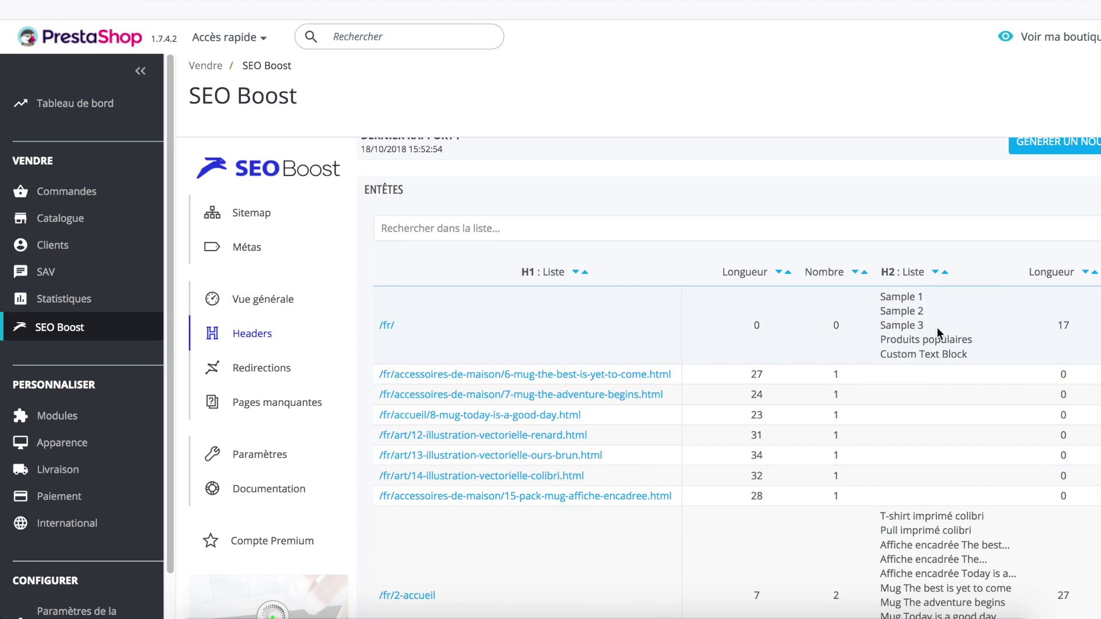
Compare the H2 lists and lengths of the product and category pages in the Headers report.
scroll(942, 428, down, 1)
scroll(943, 421, down, 3)
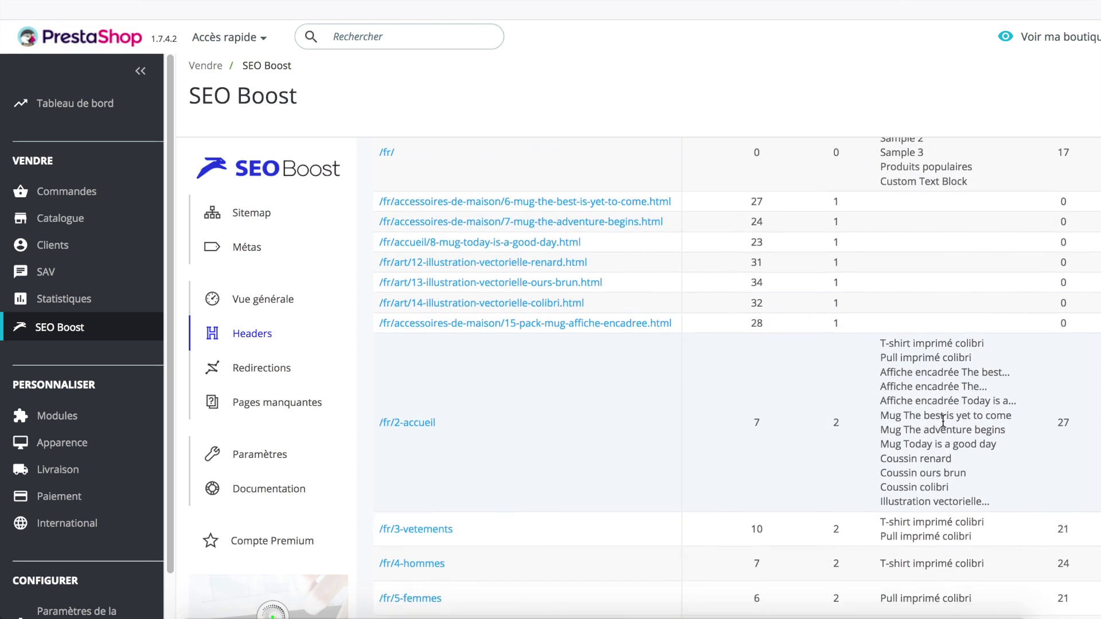
scroll(946, 412, up, 5)
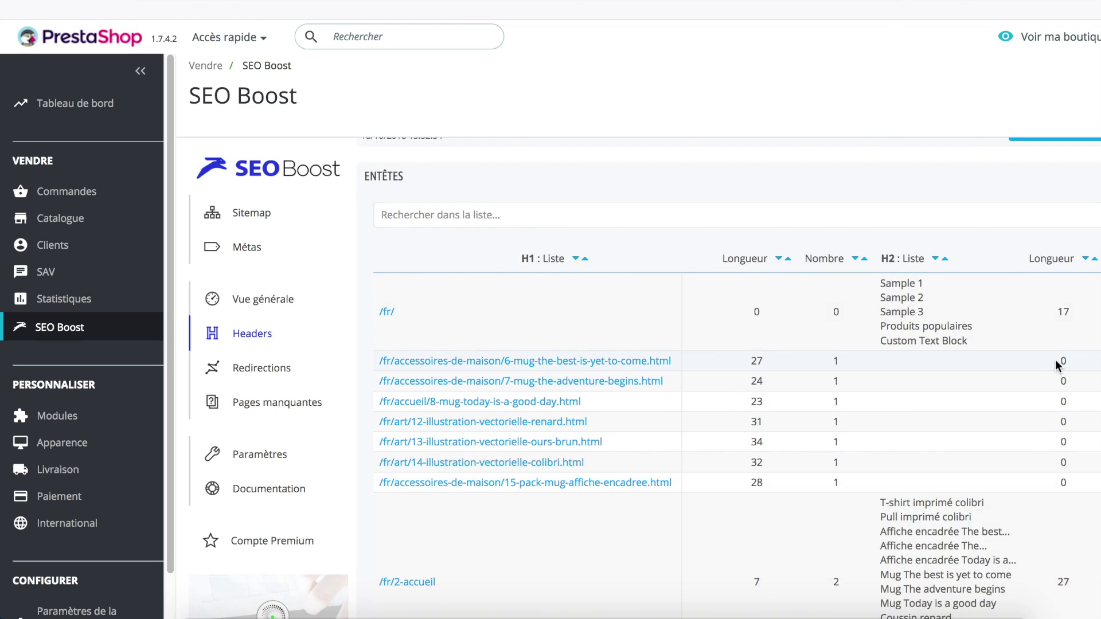
Open the Redirections report and examine the listed pages with their status codes and target URLs.
click(267, 367)
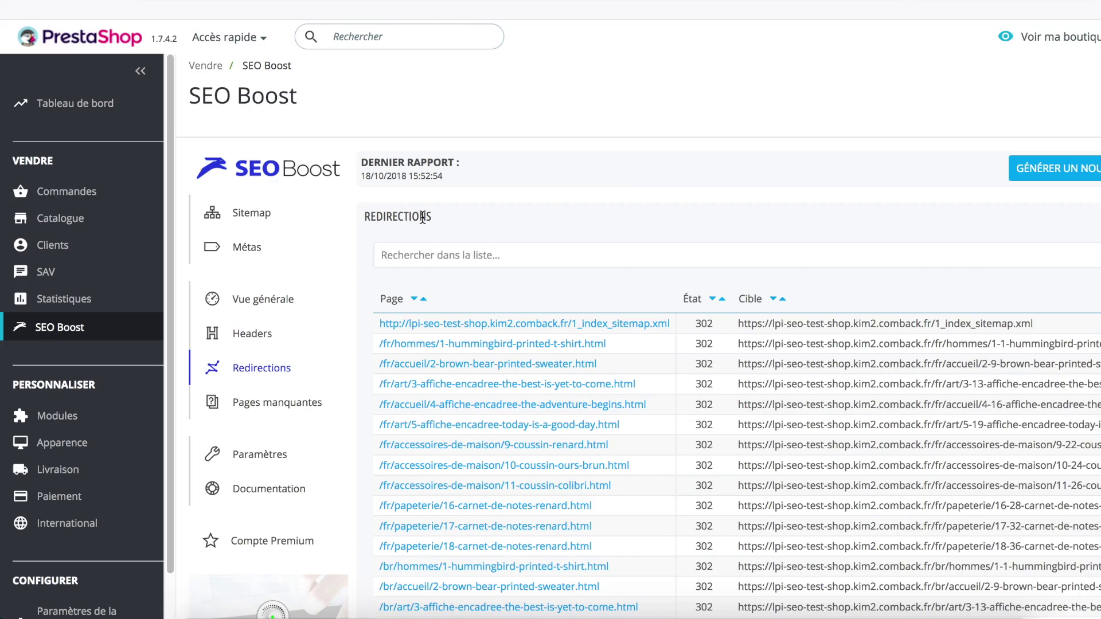
scroll(484, 321, down, 5)
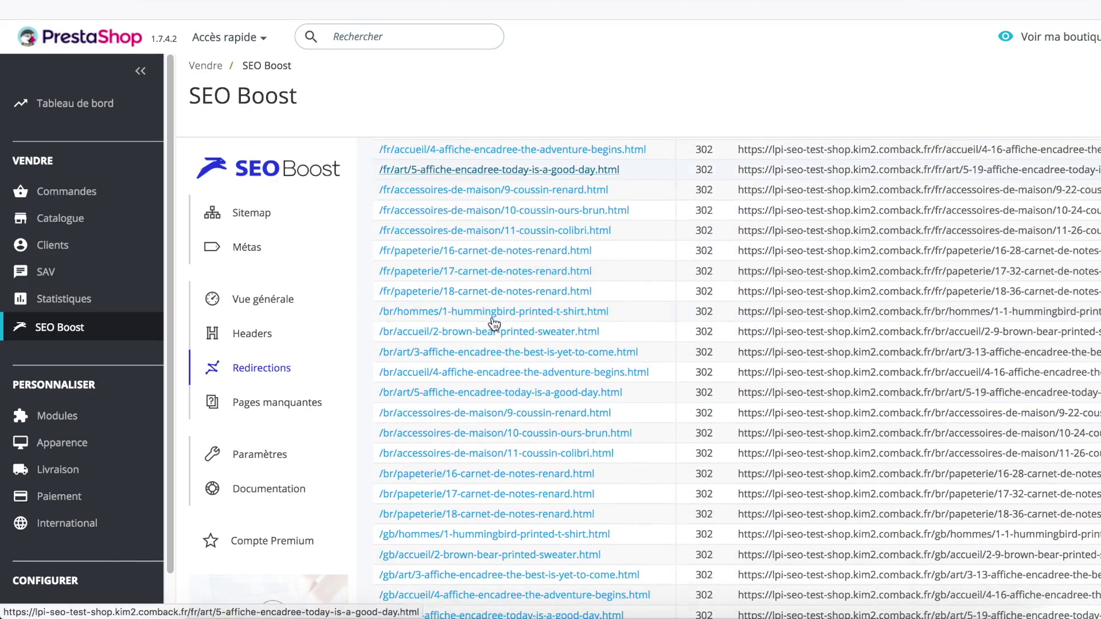
scroll(493, 324, down, 5)
scroll(492, 322, up, 8)
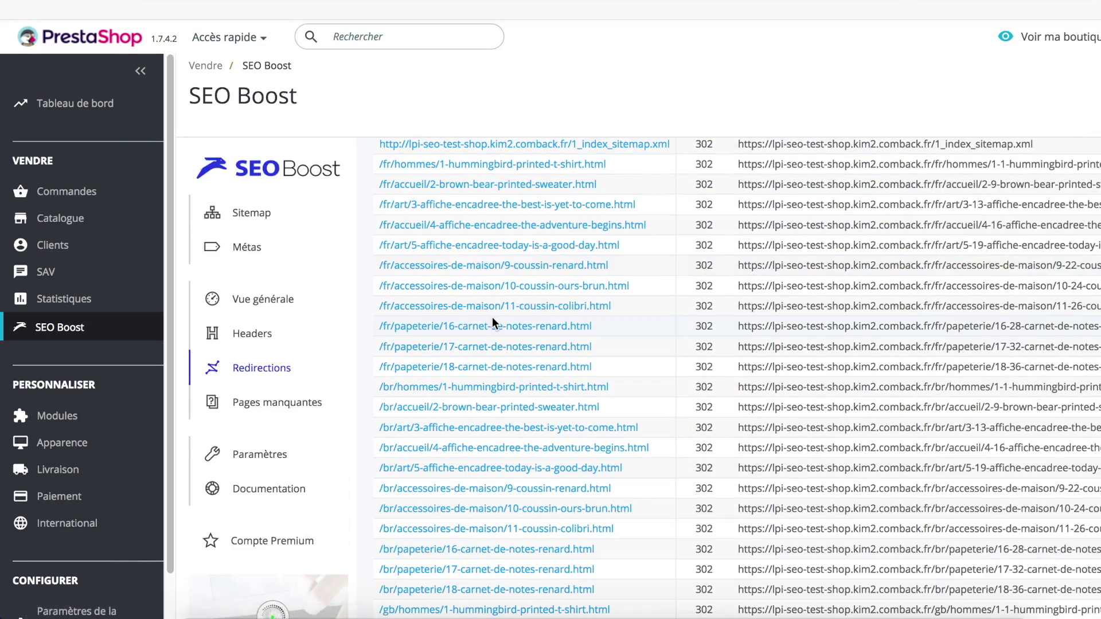
scroll(492, 317, up, 2)
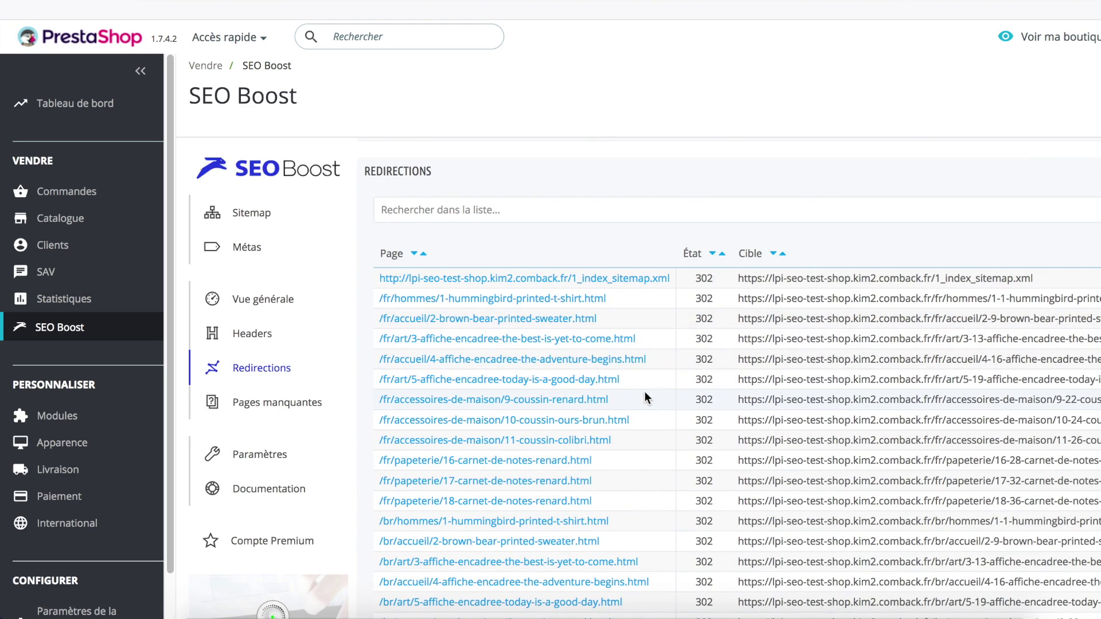
Open the Pages manquantes report of the SEO Boost module.
click(280, 405)
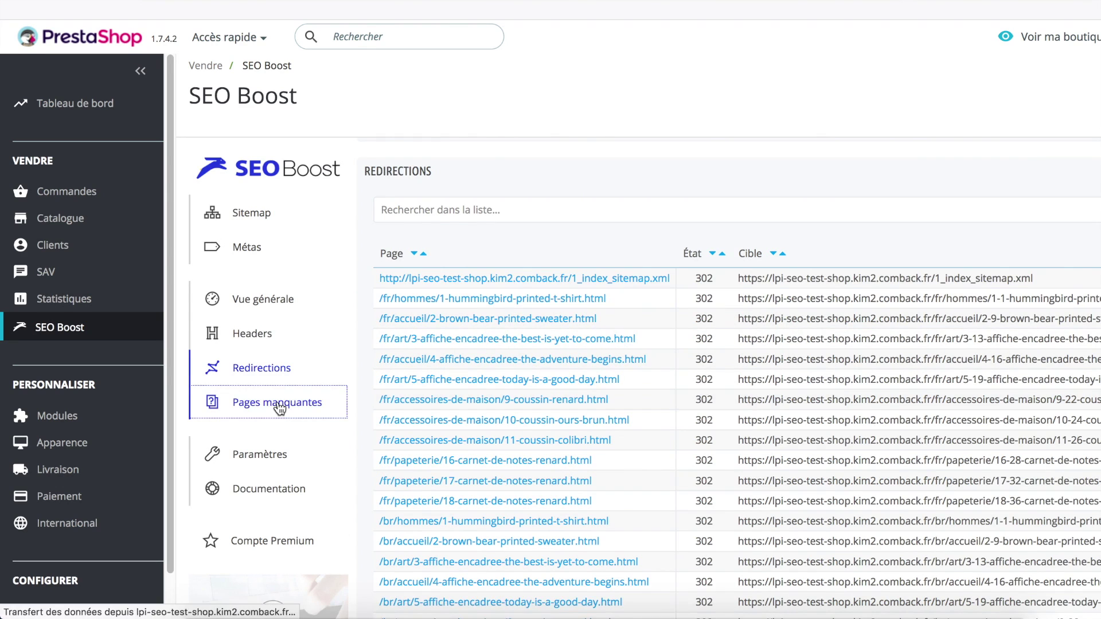